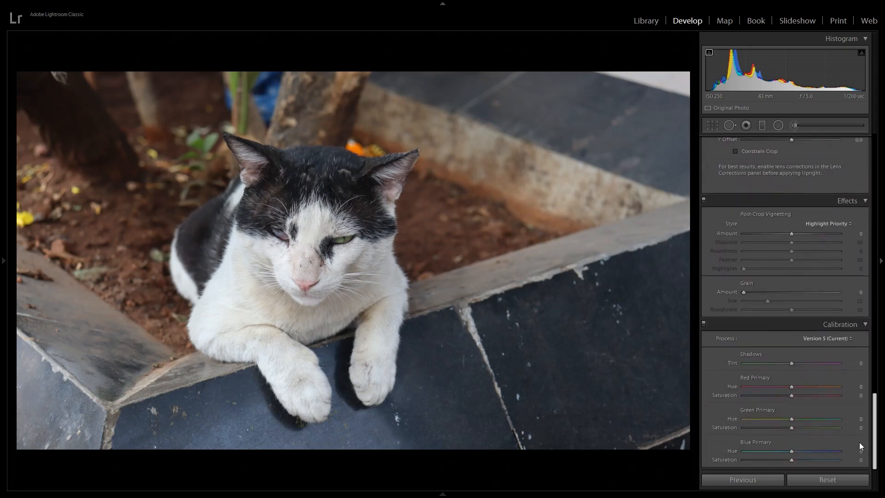
Add a white post-crop vignette with amount +60, midpoint 33, roundness +100 and feather 68
left_click_drag(859, 452, 860, 451)
left_click_drag(792, 233, 842, 313)
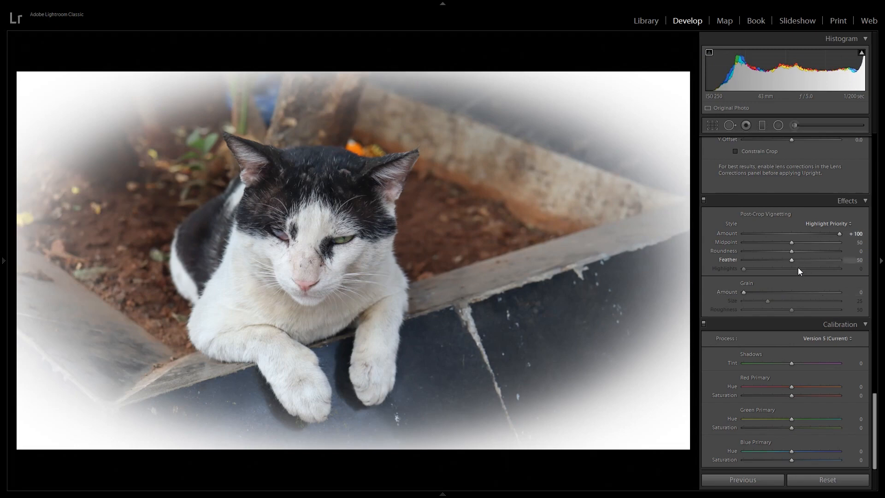
left_click_drag(770, 251, 878, 273)
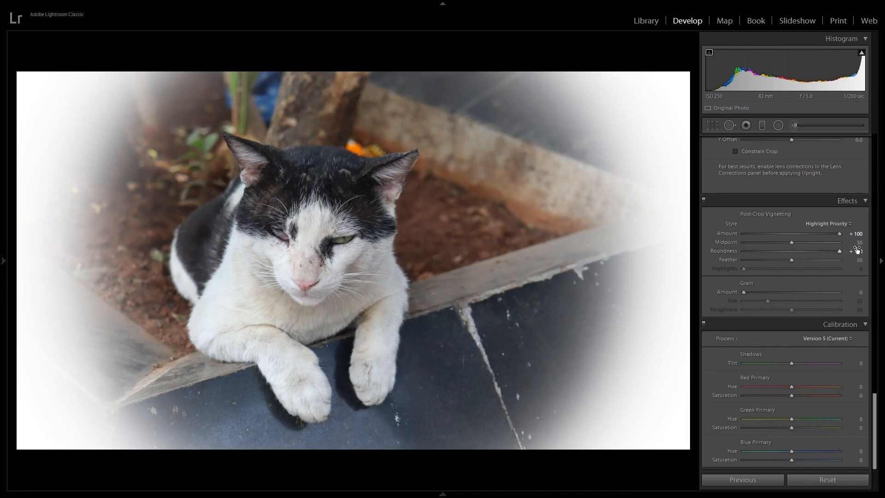
left_click_drag(790, 244, 773, 252)
left_click_drag(839, 233, 820, 236)
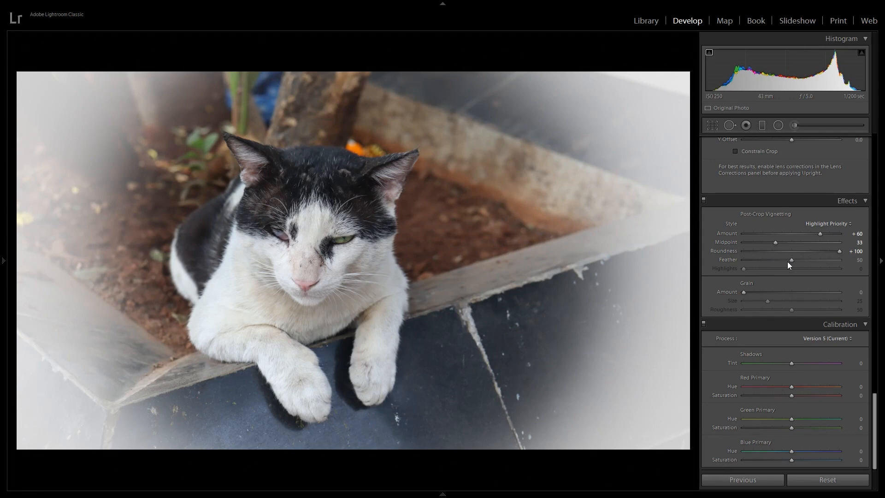
left_click_drag(789, 260, 729, 261)
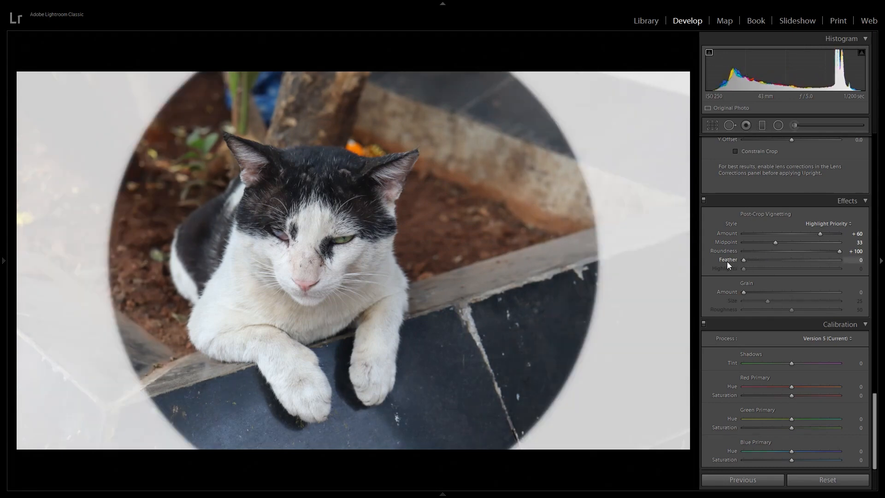
left_click_drag(729, 261, 806, 276)
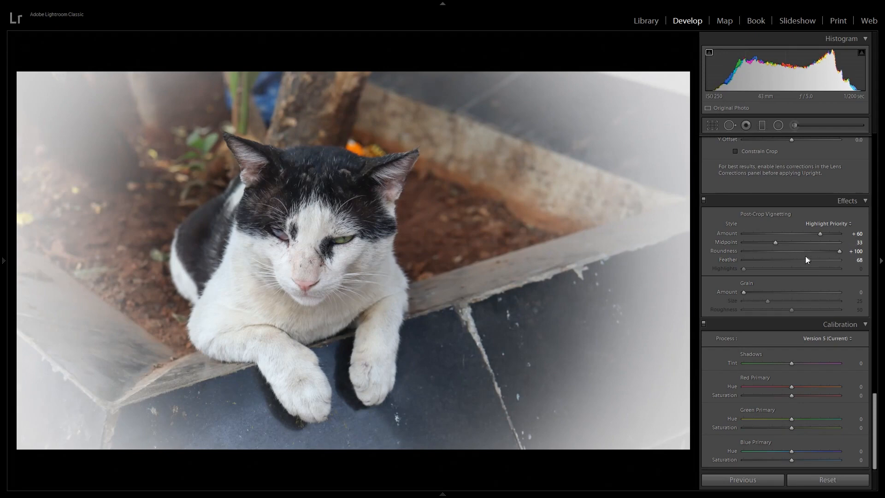
Try strong grain with amount and size at 100, and reset the grain amount, size and roughness to 0
left_click_drag(745, 291, 755, 292)
left_click_drag(808, 302, 877, 310)
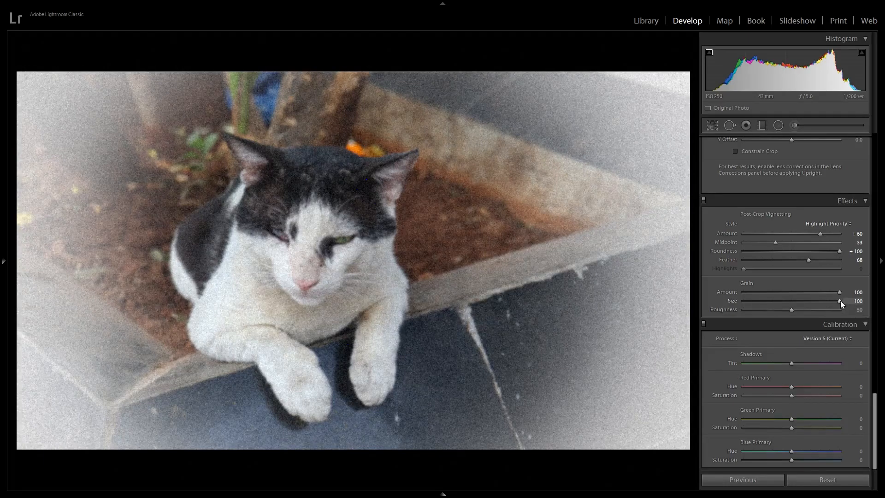
left_click_drag(852, 318, 875, 321)
left_click_drag(837, 315, 819, 311)
double_click(739, 309)
left_click_drag(839, 301, 836, 301)
double_click(730, 300)
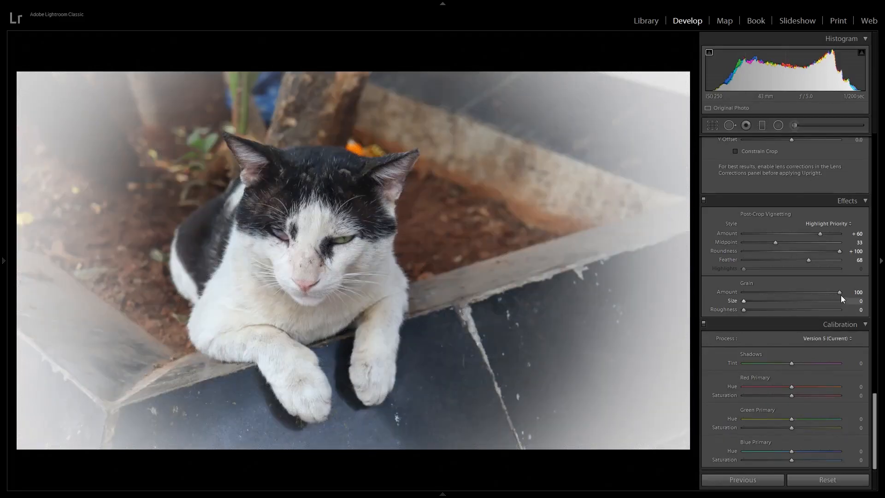
double_click(717, 292)
Enlarge and recentre the cat with transform scale 113, X offset +6.7 and Y offset +1.0
scroll(805, 249, "up", 3)
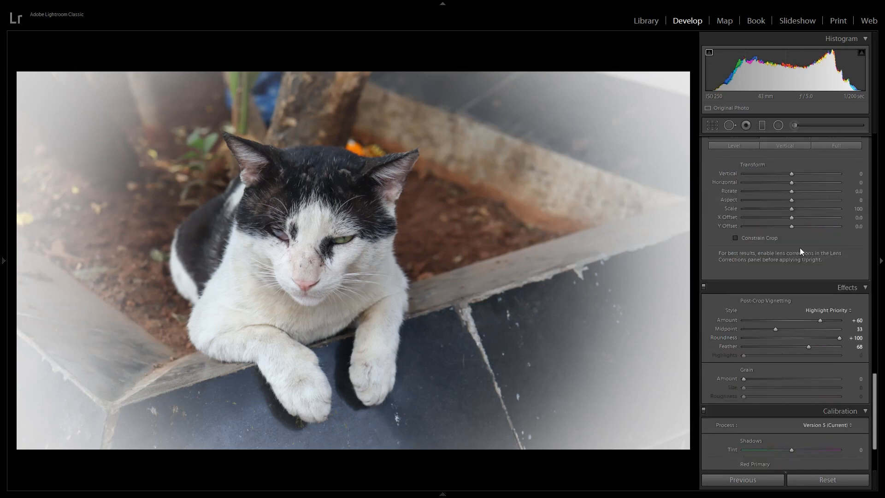
left_click_drag(791, 208, 800, 211)
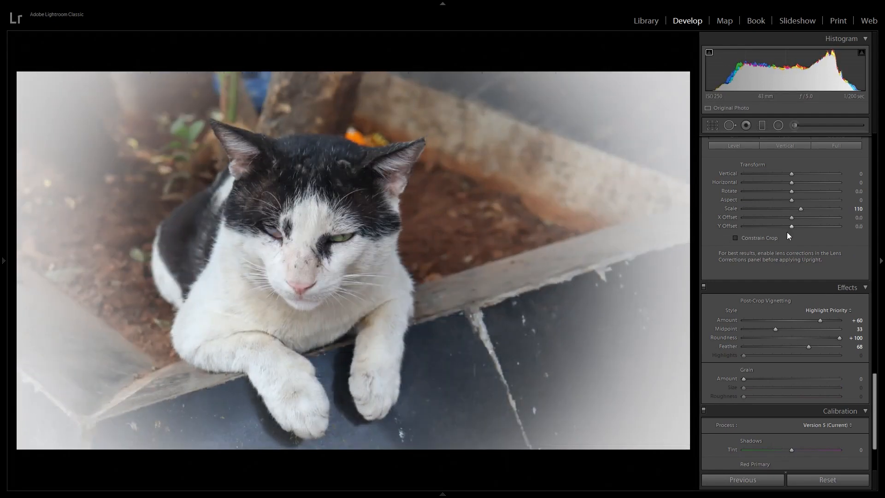
mouse_move(789, 219)
left_mouse_down()
mouse_move(803, 219)
mouse_move(792, 220)
left_mouse_up()
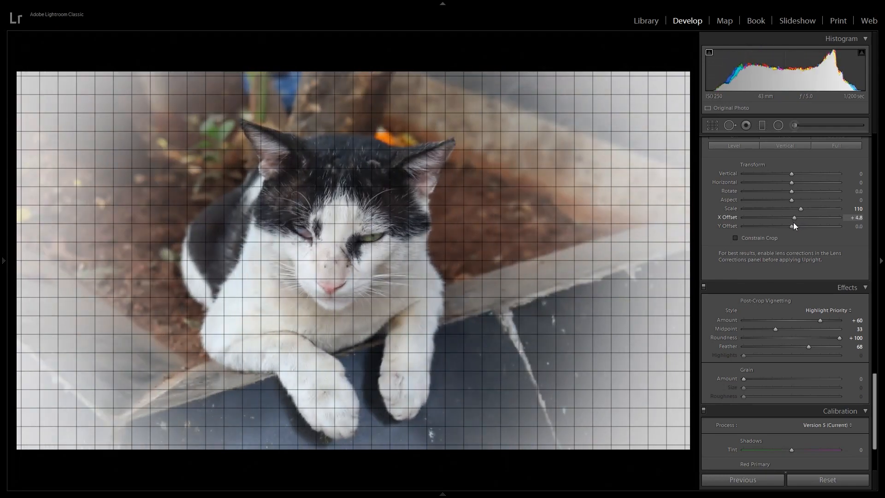
mouse_move(792, 223)
left_mouse_down()
mouse_move(786, 235)
mouse_move(805, 208)
mouse_move(794, 220)
left_mouse_up()
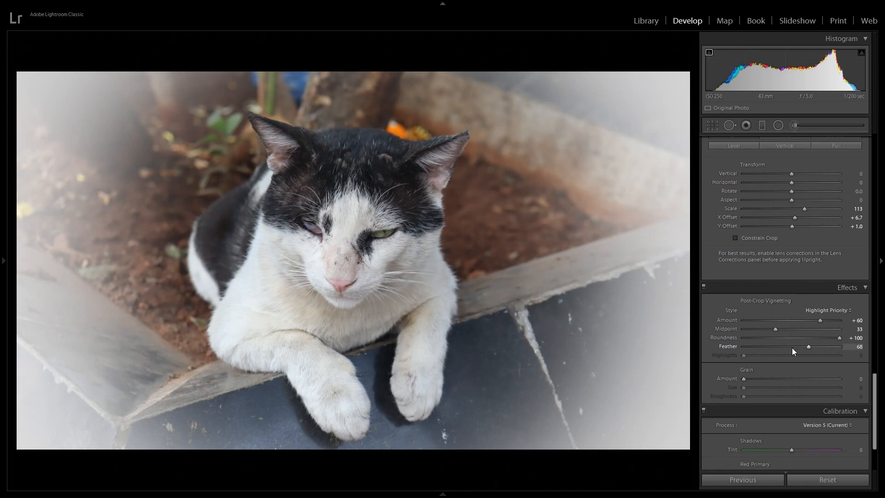
Soften the vignette by setting its feather to 78 and its amount to +47, keeping the midpoint at 33
mouse_move(809, 348)
left_mouse_down()
mouse_move(817, 348)
mouse_move(795, 346)
mouse_move(818, 347)
left_mouse_up()
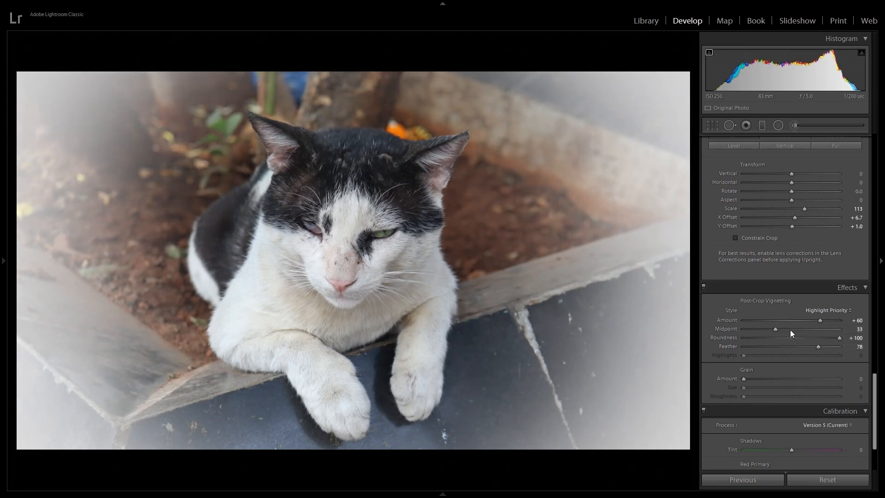
mouse_move(774, 329)
left_mouse_down()
mouse_move(797, 336)
mouse_move(766, 330)
mouse_move(776, 330)
left_mouse_up()
mouse_move(820, 320)
left_mouse_down()
mouse_move(805, 322)
mouse_move(816, 324)
left_mouse_up()
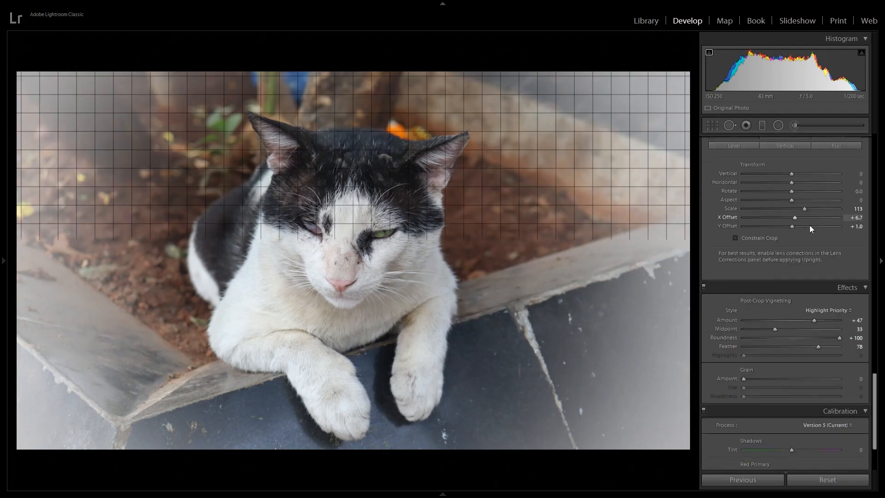
Set the photo's highlights to -4 and shadows to -49, with whites and blacks at 0
left_click_drag(875, 396, 875, 169)
mouse_move(793, 258)
left_mouse_down()
mouse_move(836, 262)
mouse_move(754, 262)
mouse_move(848, 275)
mouse_move(785, 269)
left_mouse_up()
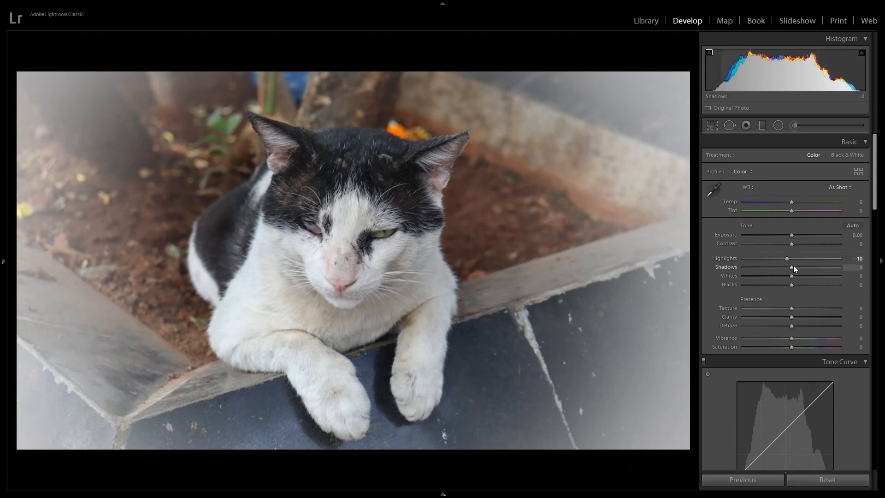
left_click_drag(791, 269, 750, 277)
left_click_drag(742, 276, 725, 288)
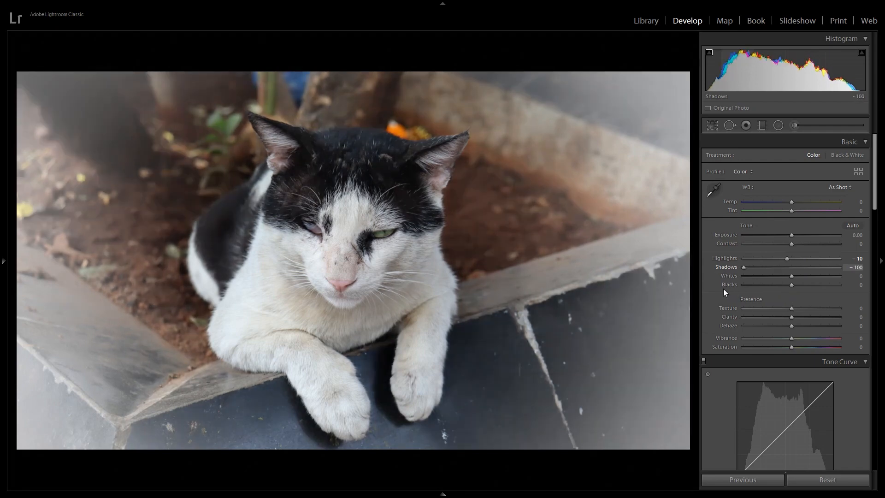
left_click_drag(780, 261, 768, 261)
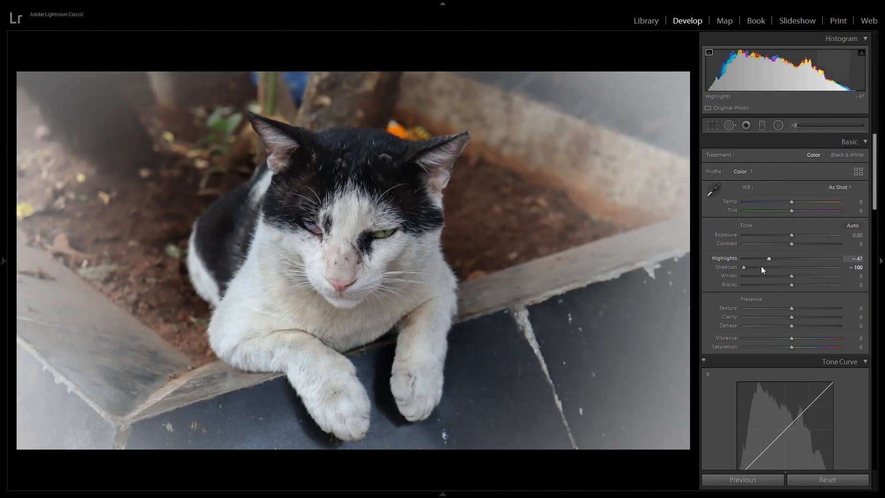
left_click_drag(742, 267, 794, 278)
double_click(791, 276)
double_click(791, 284)
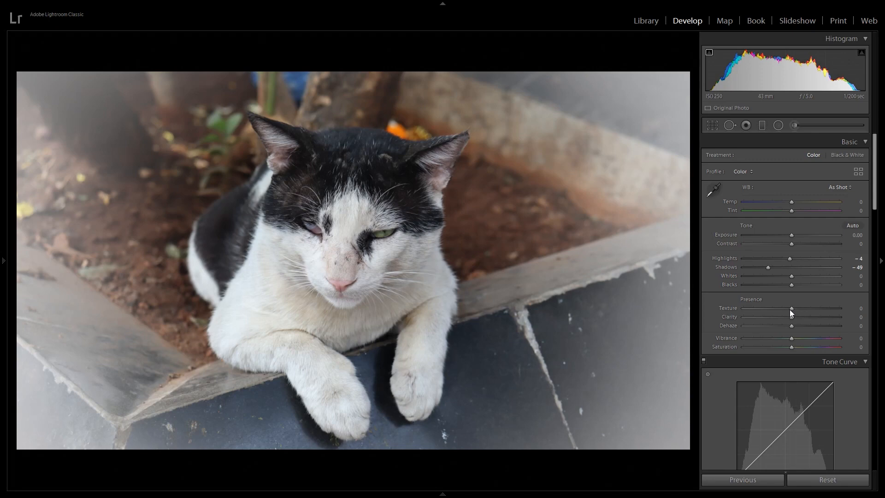
Set the photo's texture to +17, clarity to -27 and vibrance to +1
left_click_drag(814, 319, 775, 317)
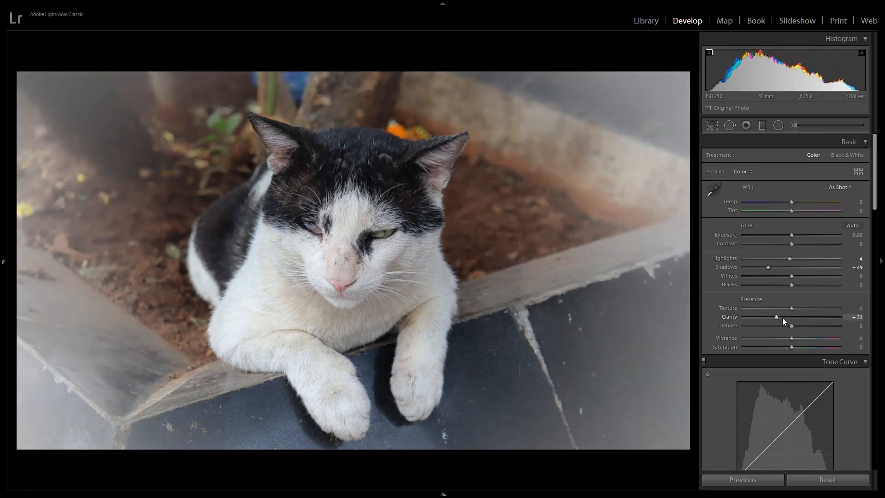
left_click_drag(779, 319, 798, 321)
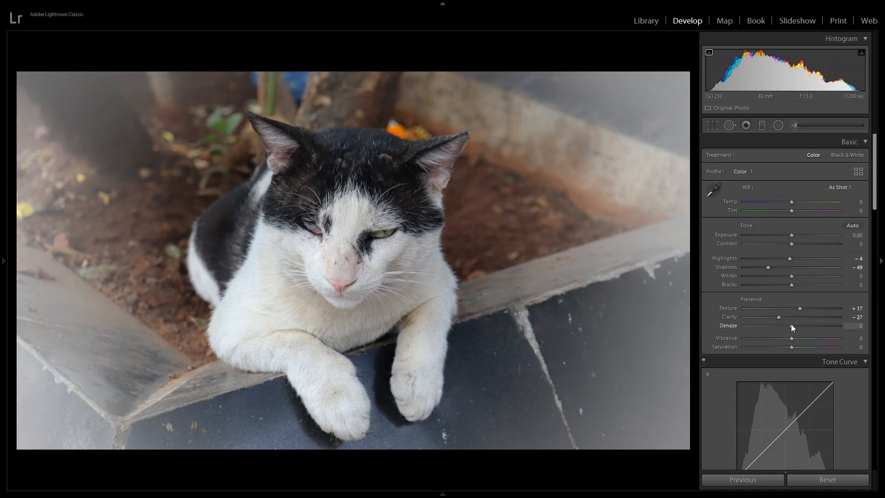
mouse_move(789, 324)
left_mouse_down()
mouse_move(734, 328)
mouse_move(836, 334)
mouse_move(793, 334)
left_mouse_up()
mouse_move(791, 339)
left_mouse_down()
mouse_move(811, 343)
mouse_move(792, 339)
left_mouse_up()
Preview the edited photo larger with the adjustment controls hidden, and bring the controls back
scroll(821, 217, "down", 3)
scroll(818, 222, "down", 3)
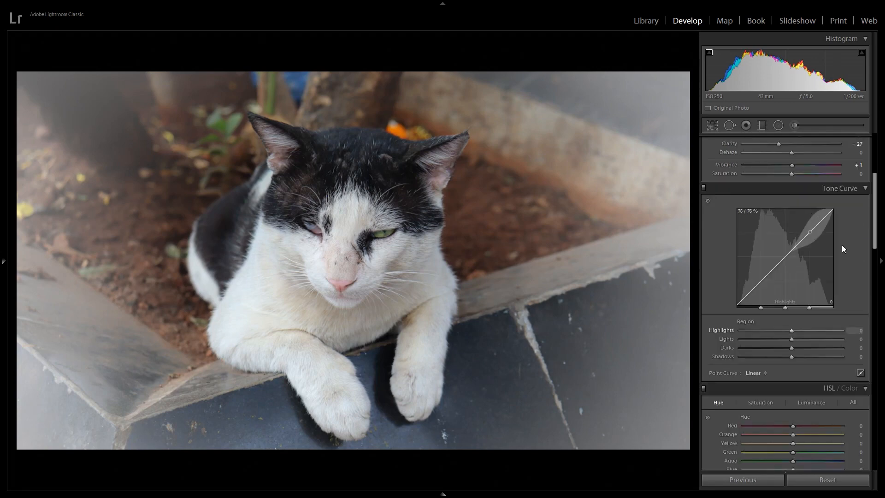
left_click(878, 238)
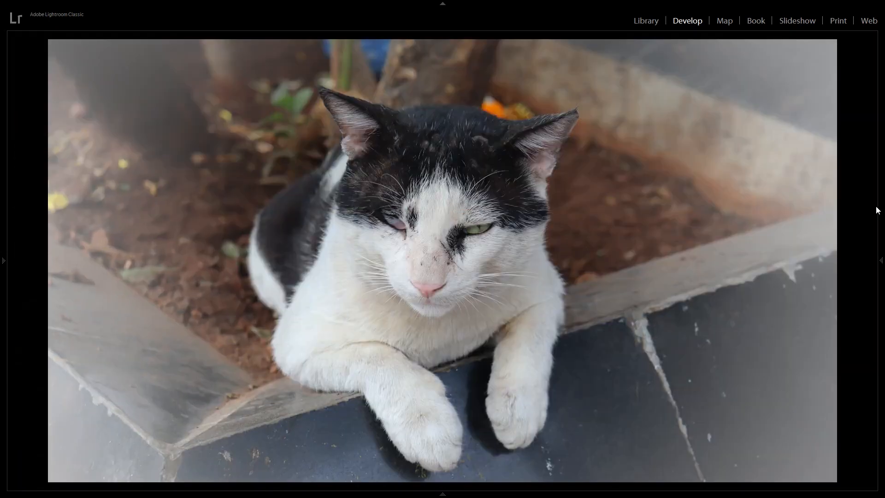
mouse_move(878, 266)
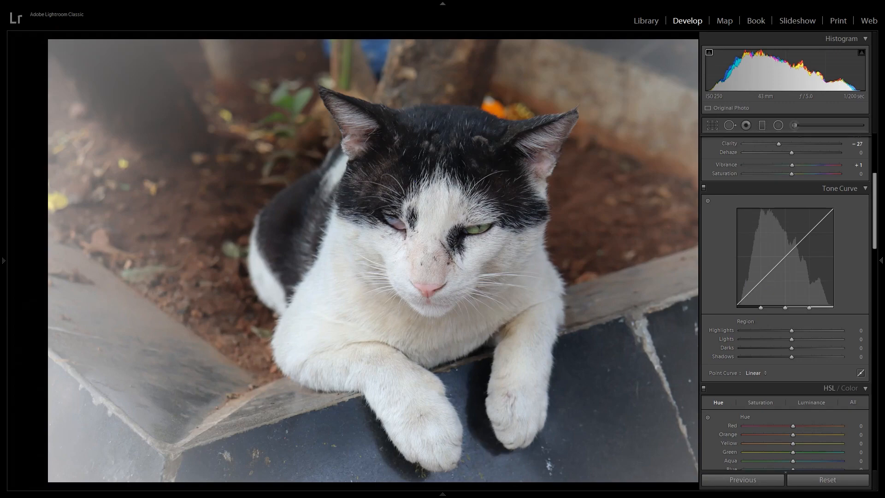
left_click(879, 265)
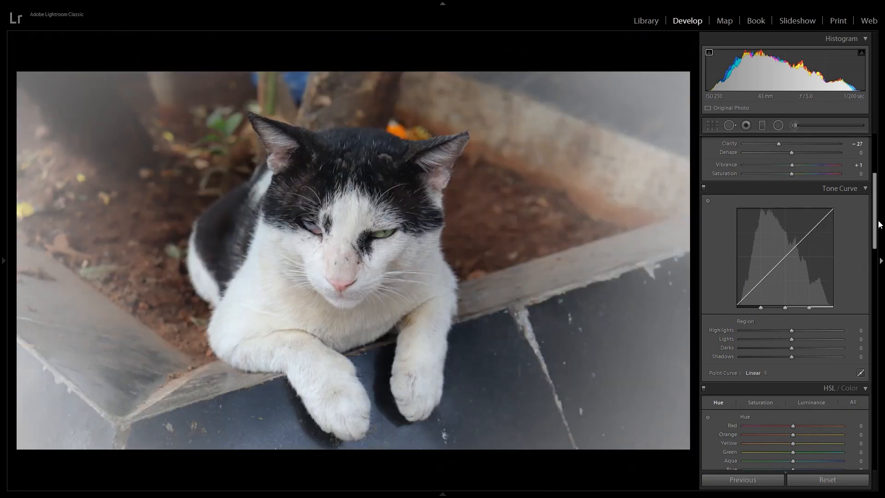
Set the white balance temperature to -1
scroll(875, 224, "up", 5)
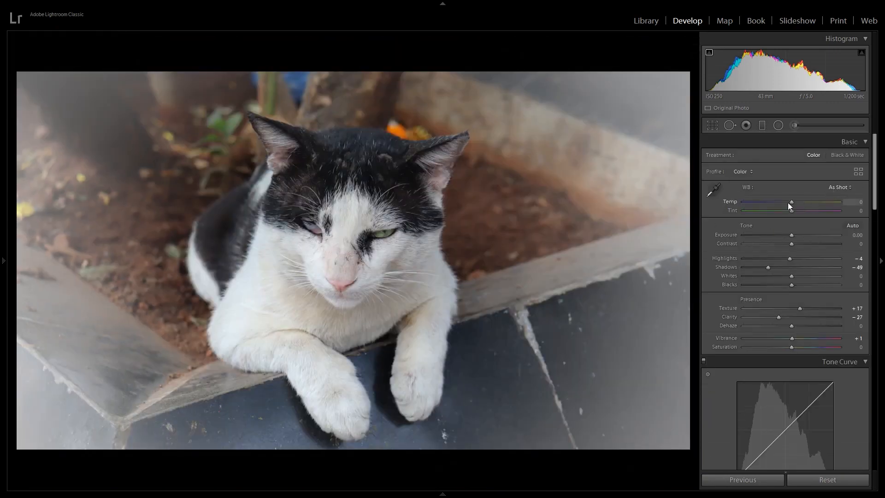
mouse_move(793, 203)
left_mouse_down()
mouse_move(773, 203)
mouse_move(800, 213)
mouse_move(793, 214)
left_mouse_up()
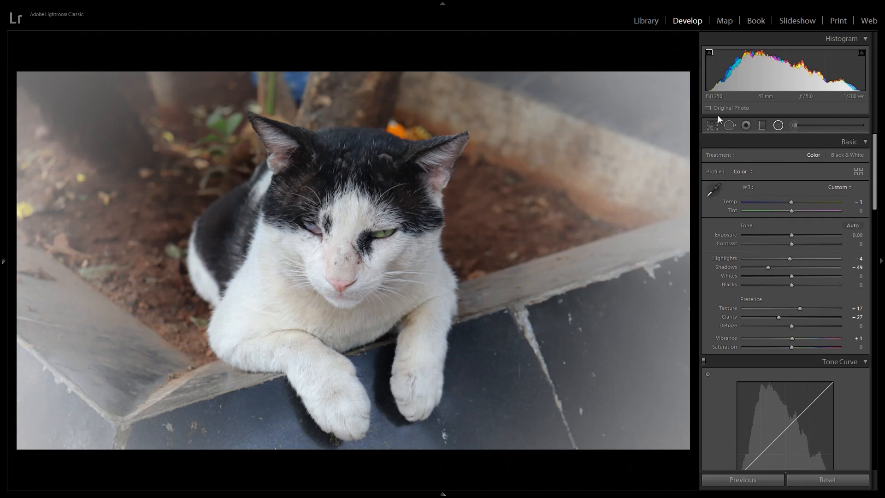
Try a radial filter with exposure 1.00 around the cat's head and chest, and undo it
left_click(778, 125)
left_click_drag(472, 126, 323, 235)
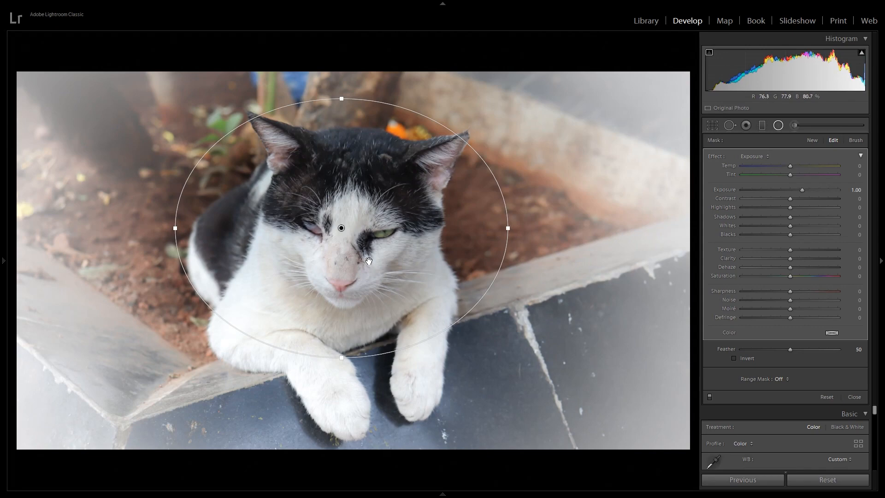
key("ctrl+z")
key("ctrl+z")
key("ctrl+z")
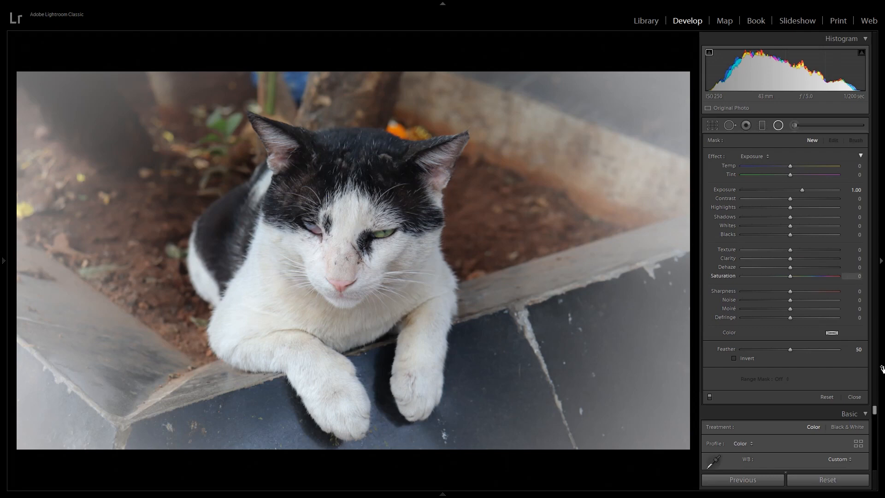
Collapse the radial filter settings and set the post-crop vignette's midpoint to 29 and amount to +51
scroll(877, 416, "down", 10)
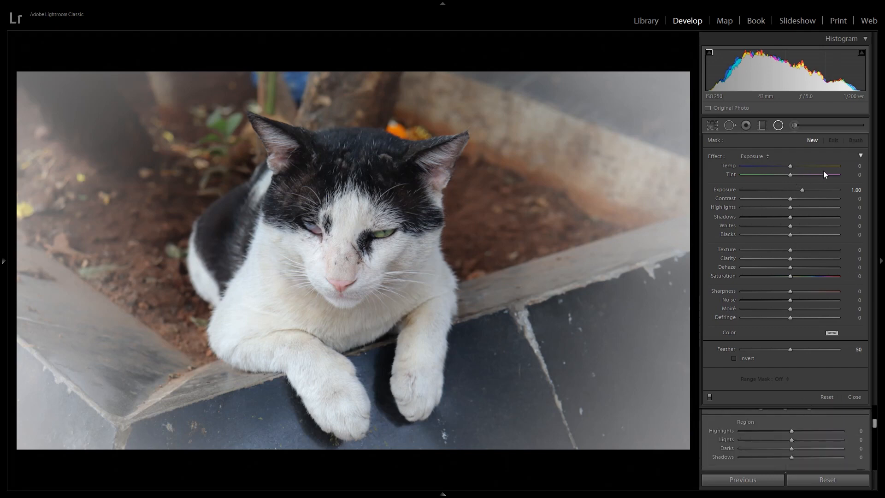
left_click(860, 155)
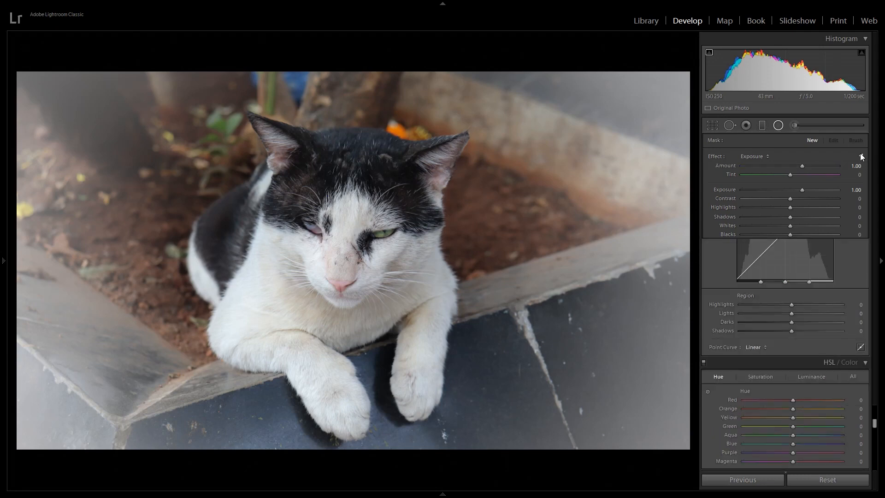
left_click_drag(877, 307, 875, 431)
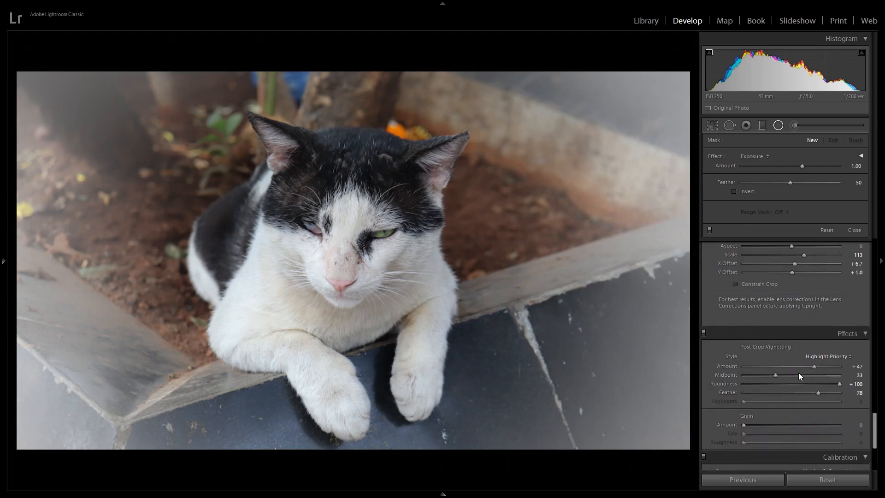
left_click_drag(776, 373, 813, 368)
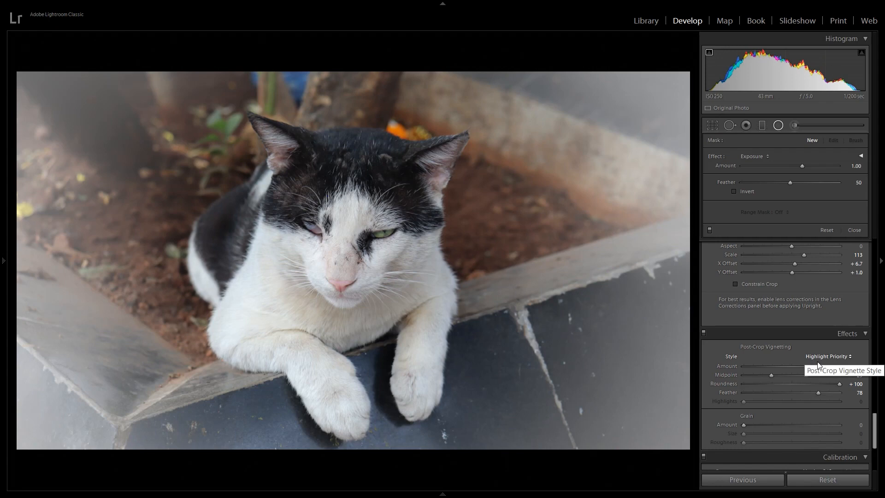
left_click_drag(815, 366, 818, 366)
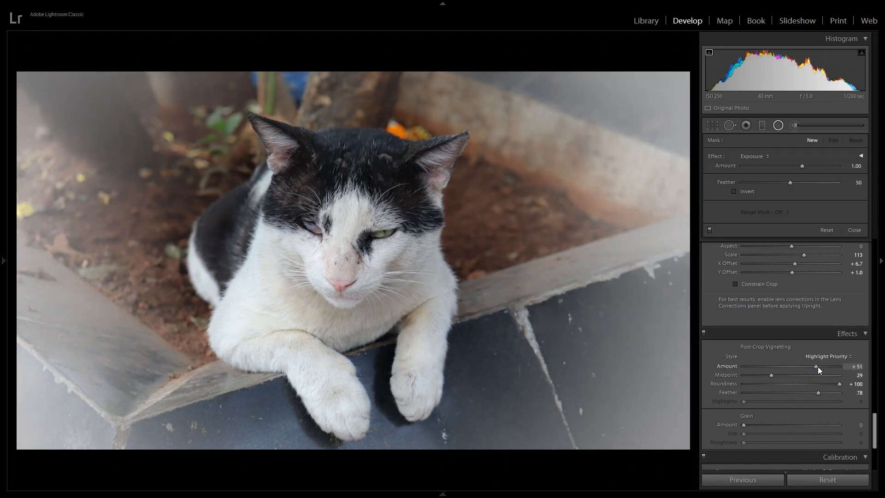